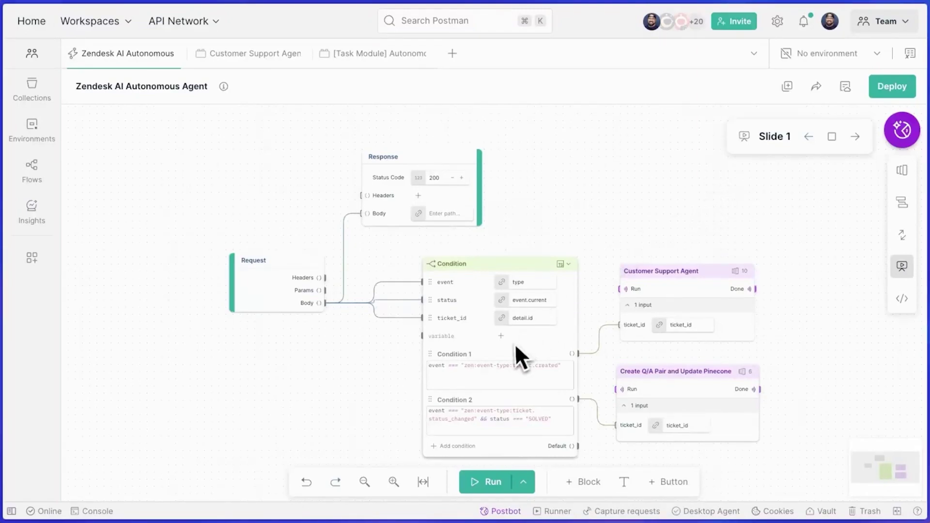
- Advance to the second slide and open the Customer Support Agent module's own flow
{"action": "left_click", "coordinate": [855, 136]}
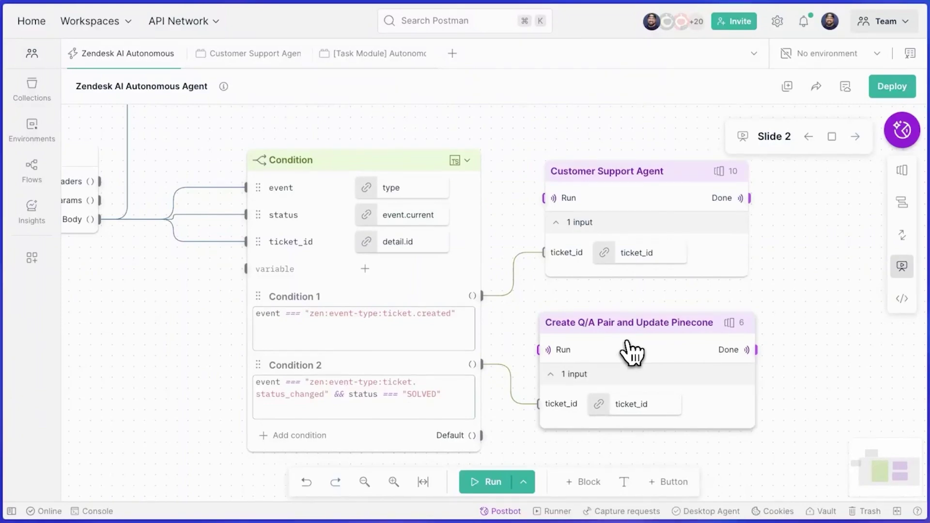
{"action": "left_click", "coordinate": [576, 174]}
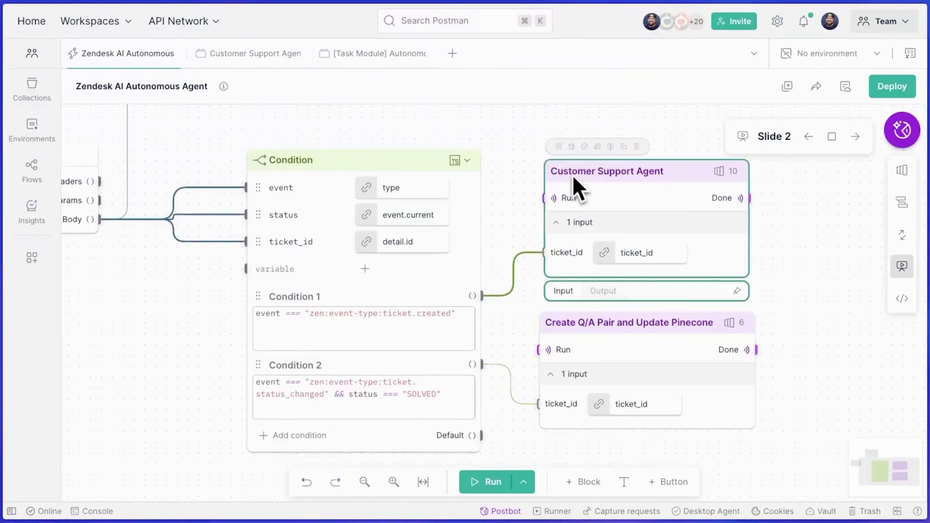
{"action": "left_click", "coordinate": [566, 141]}
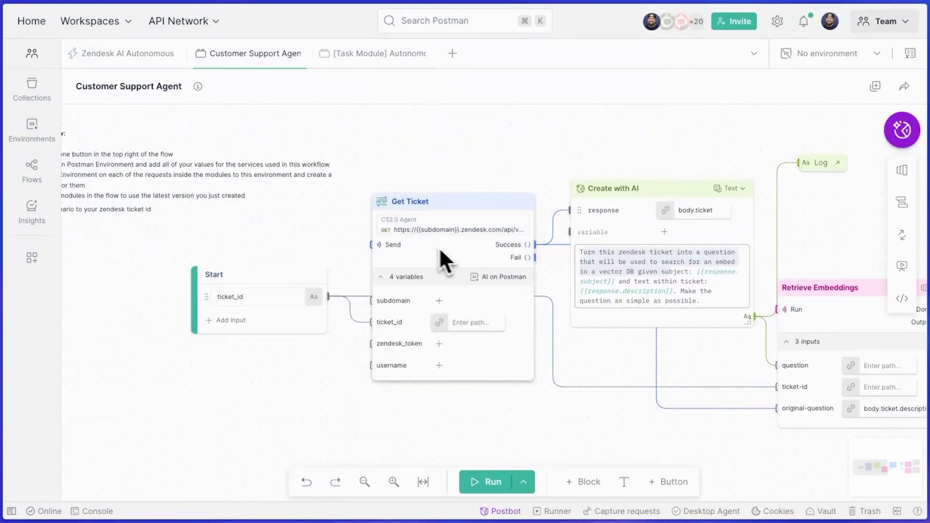
- Highlight the ticket-to-question and vector DB search wording in the Create with AI prompt
{"action": "scroll", "coordinate": [432, 248], "scroll_direction": "up", "scroll_amount": 3}
{"action": "scroll", "coordinate": [432, 246], "scroll_direction": "down", "scroll_amount": 2}
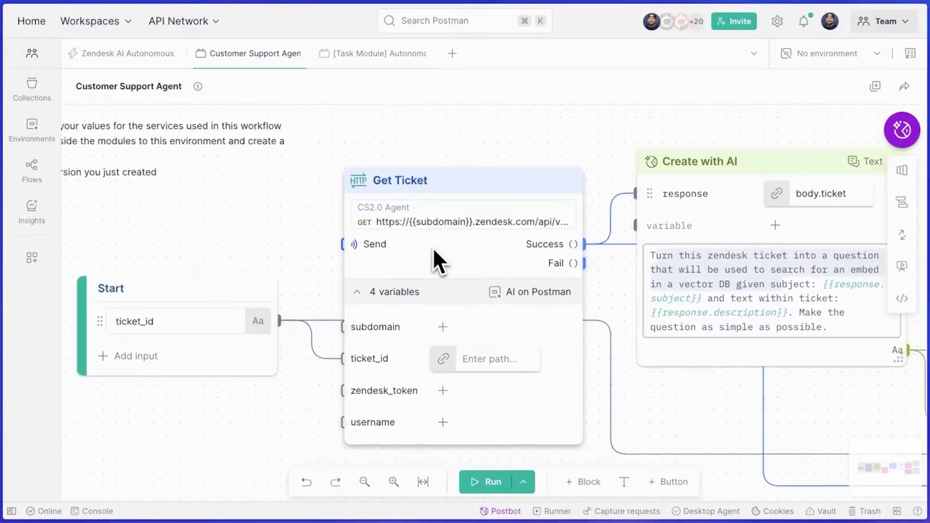
{"action": "scroll", "coordinate": [432, 246], "scroll_direction": "right", "scroll_amount": 5}
{"action": "double_click", "coordinate": [436, 251]}
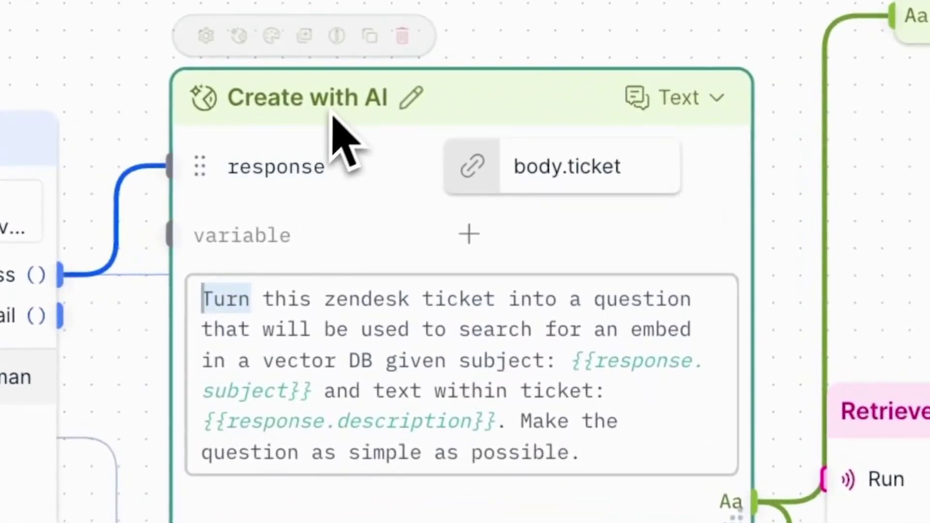
{"action": "double_click", "coordinate": [443, 359]}
{"action": "left_click", "coordinate": [603, 436]}
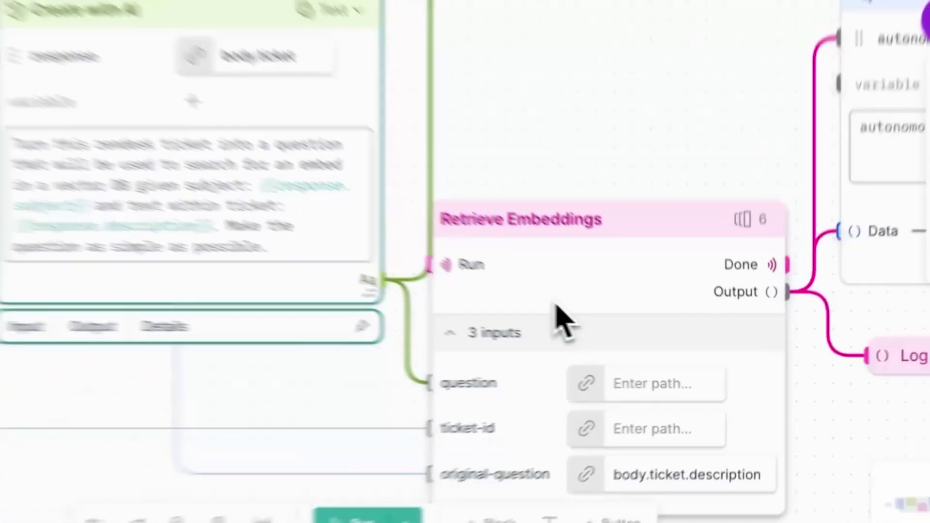
- Open the Retrieve Embeddings module's own flow from its block
{"action": "scroll", "coordinate": [581, 307], "scroll_direction": "down", "scroll_amount": 5}
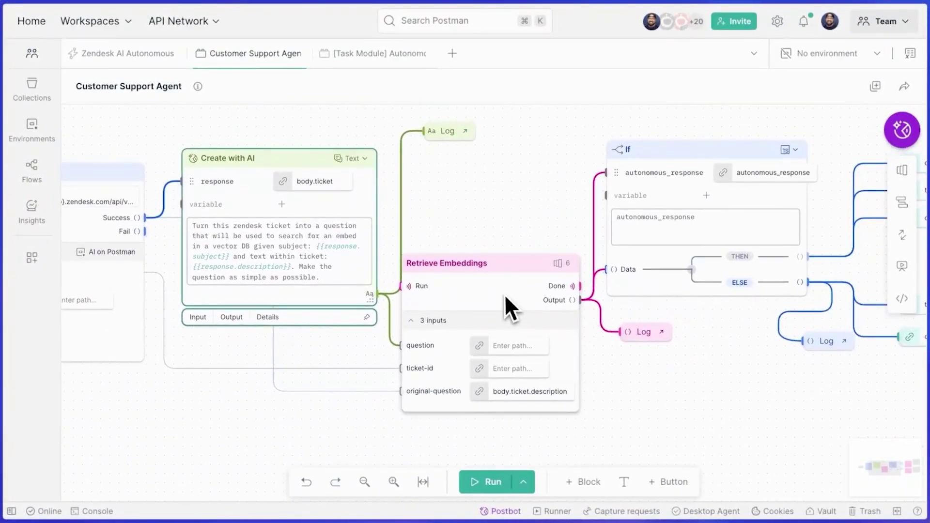
{"action": "scroll", "coordinate": [506, 294], "scroll_direction": "right", "scroll_amount": 8}
{"action": "scroll", "coordinate": [506, 294], "scroll_direction": "up", "scroll_amount": 2}
{"action": "scroll", "coordinate": [506, 292], "scroll_direction": "left", "scroll_amount": 6}
{"action": "scroll", "coordinate": [505, 292], "scroll_direction": "down", "scroll_amount": 3}
{"action": "left_click", "coordinate": [410, 255]}
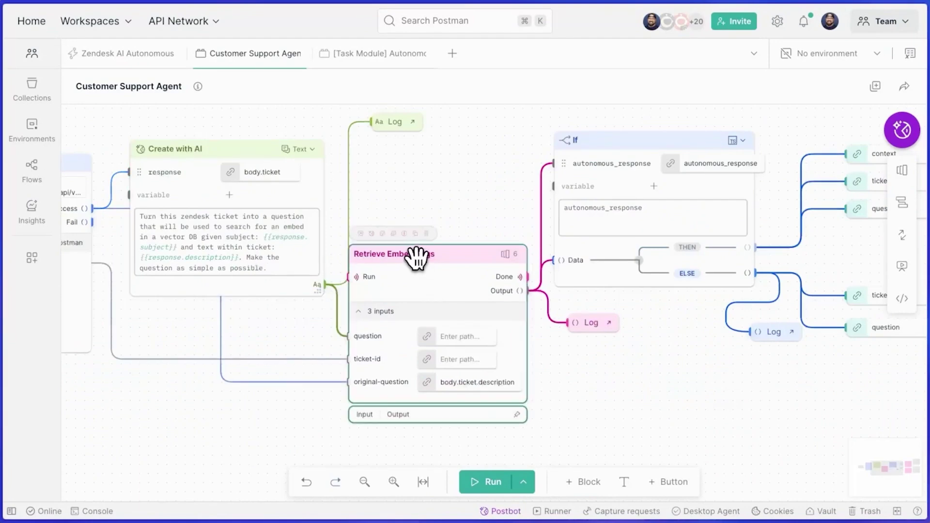
{"action": "left_click", "coordinate": [367, 231]}
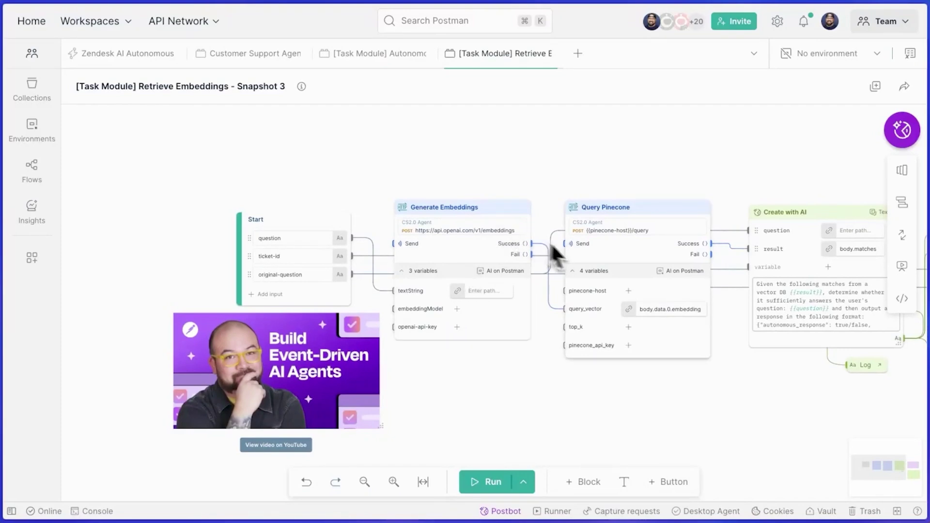
{"action": "scroll", "coordinate": [483, 281], "scroll_direction": "right", "scroll_amount": 5}
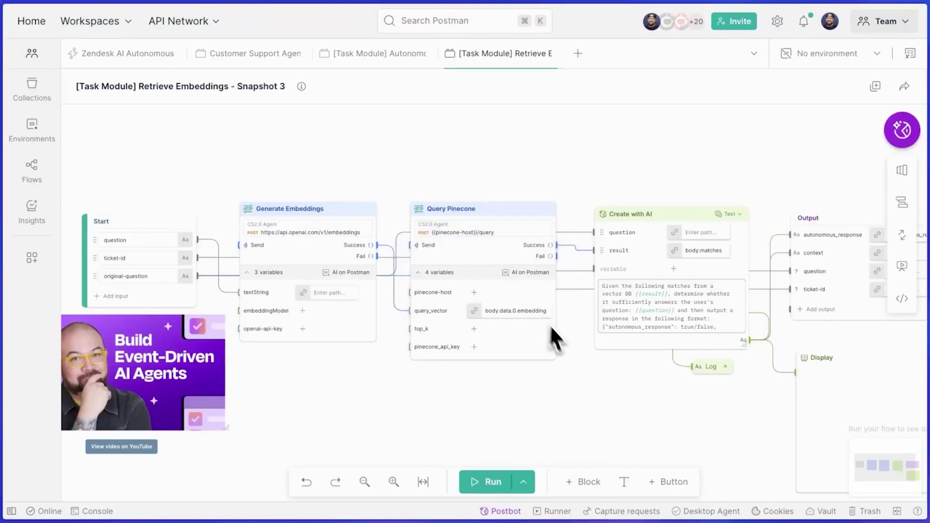
{"action": "scroll", "coordinate": [606, 414], "scroll_direction": "right", "scroll_amount": 3}
{"action": "scroll", "coordinate": [606, 415], "scroll_direction": "right", "scroll_amount": 5}
{"action": "scroll", "coordinate": [606, 414], "scroll_direction": "down", "scroll_amount": 3}
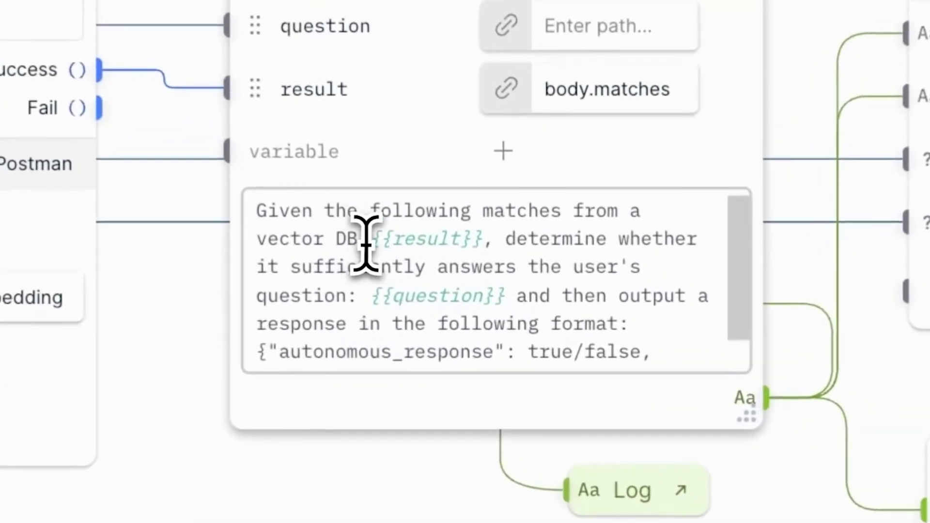
{"action": "left_click_drag", "start_coordinate": [502, 239], "coordinate": [531, 265]}
{"action": "scroll", "coordinate": [544, 315], "scroll_direction": "down", "scroll_amount": 1}
{"action": "left_click_drag", "start_coordinate": [286, 319], "coordinate": [640, 357]}
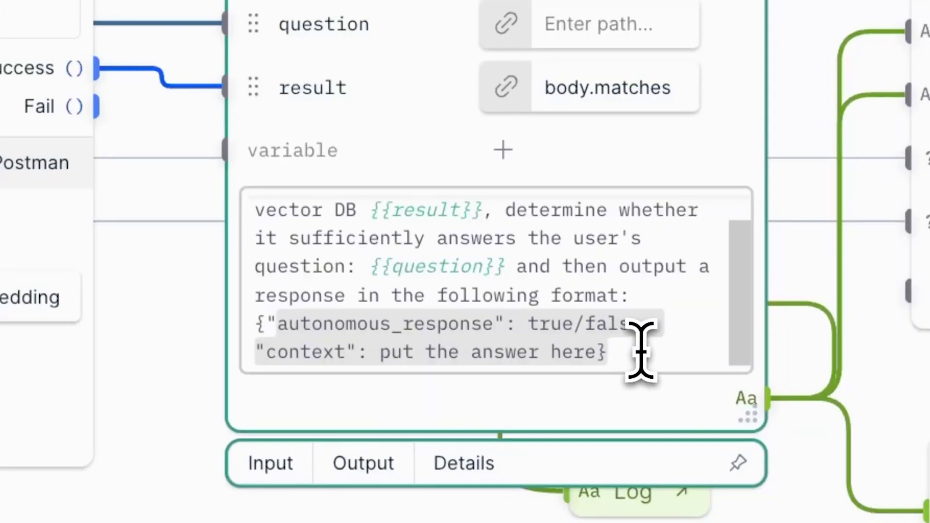
{"action": "left_click", "coordinate": [639, 357]}
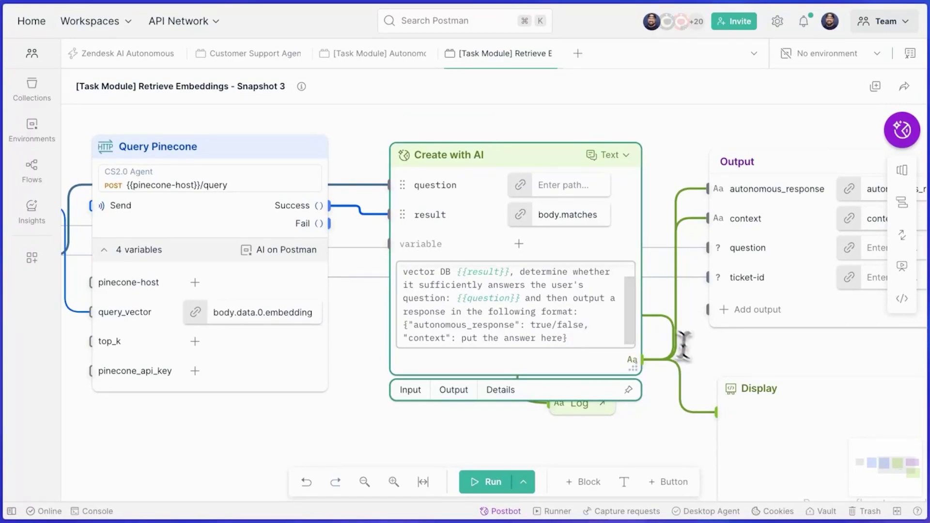
{"action": "scroll", "coordinate": [699, 357], "scroll_direction": "down", "scroll_amount": 5}
{"action": "scroll", "coordinate": [700, 357], "scroll_direction": "right", "scroll_amount": 3}
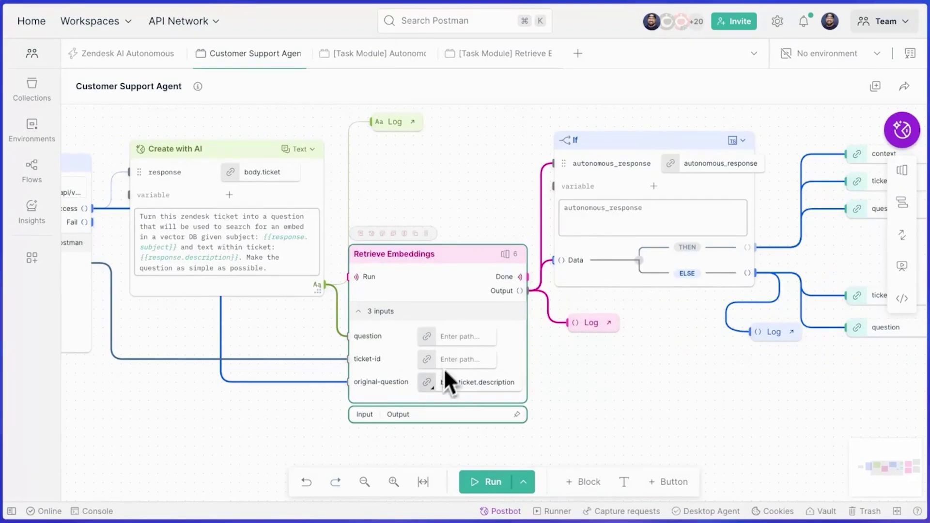
{"action": "scroll", "coordinate": [676, 327], "scroll_direction": "right", "scroll_amount": 3}
{"action": "scroll", "coordinate": [676, 327], "scroll_direction": "up", "scroll_amount": 2}
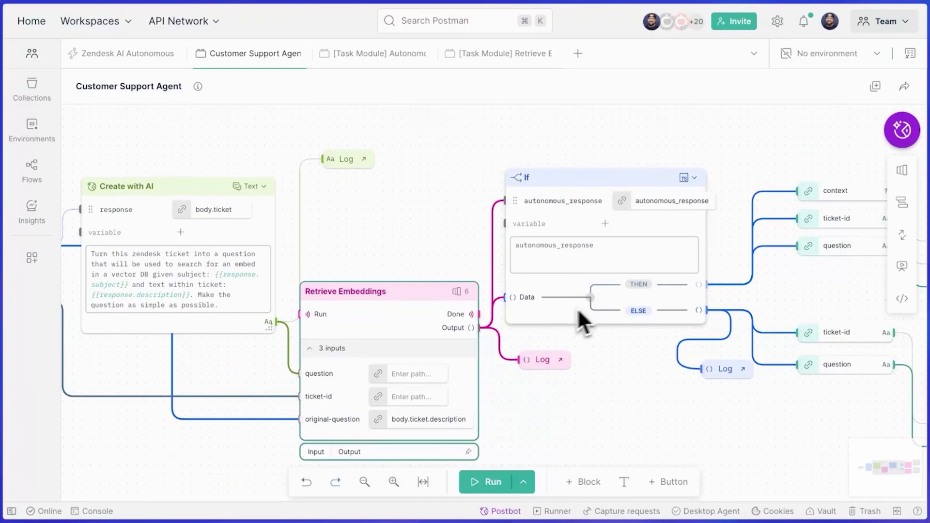
{"action": "scroll", "coordinate": [701, 289], "scroll_direction": "right", "scroll_amount": 5}
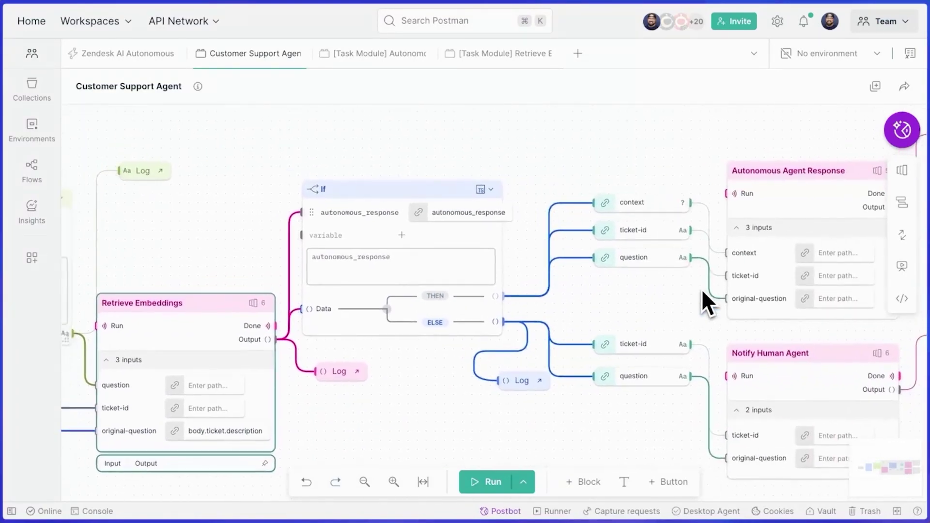
{"action": "scroll", "coordinate": [696, 292], "scroll_direction": "right", "scroll_amount": 3}
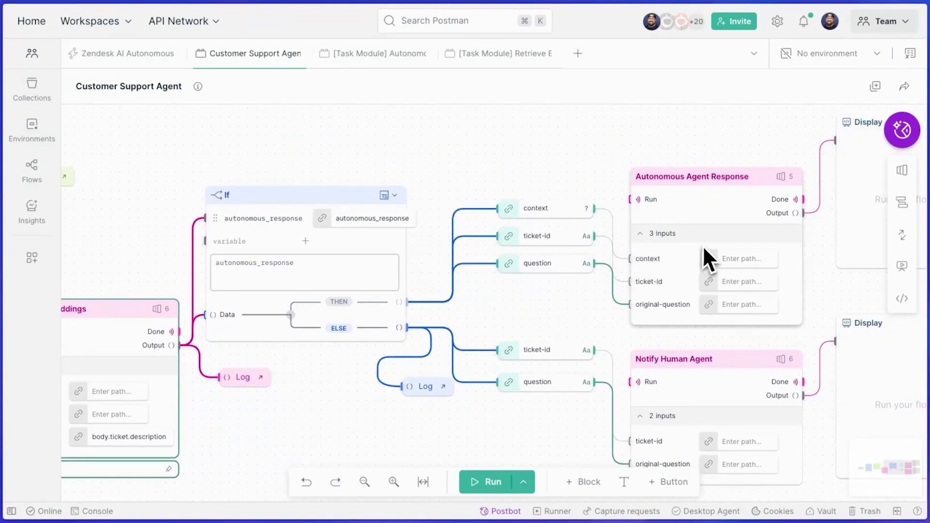
{"action": "scroll", "coordinate": [835, 280], "scroll_direction": "right", "scroll_amount": 3}
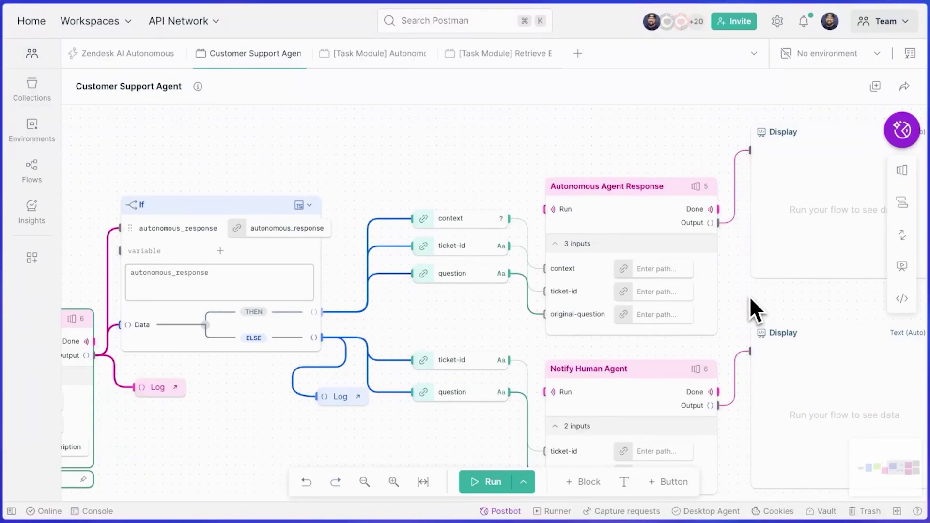
{"action": "scroll", "coordinate": [749, 296], "scroll_direction": "left", "scroll_amount": 5}
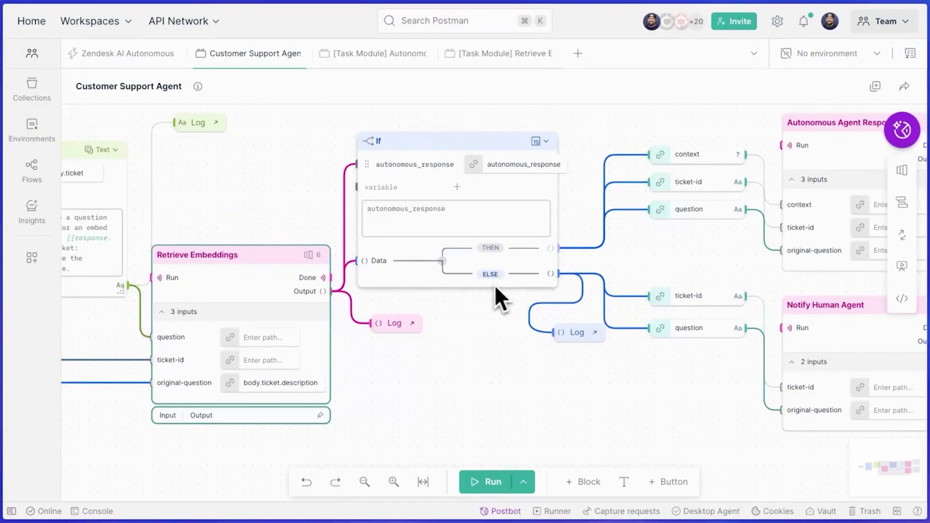
{"action": "scroll", "coordinate": [528, 285], "scroll_direction": "right", "scroll_amount": 7}
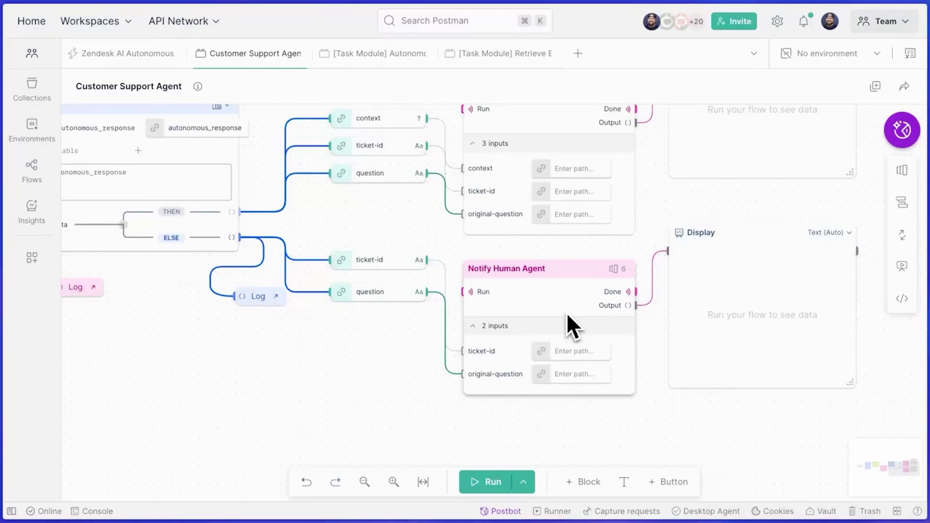
{"action": "scroll", "coordinate": [567, 310], "scroll_direction": "down", "scroll_amount": 3}
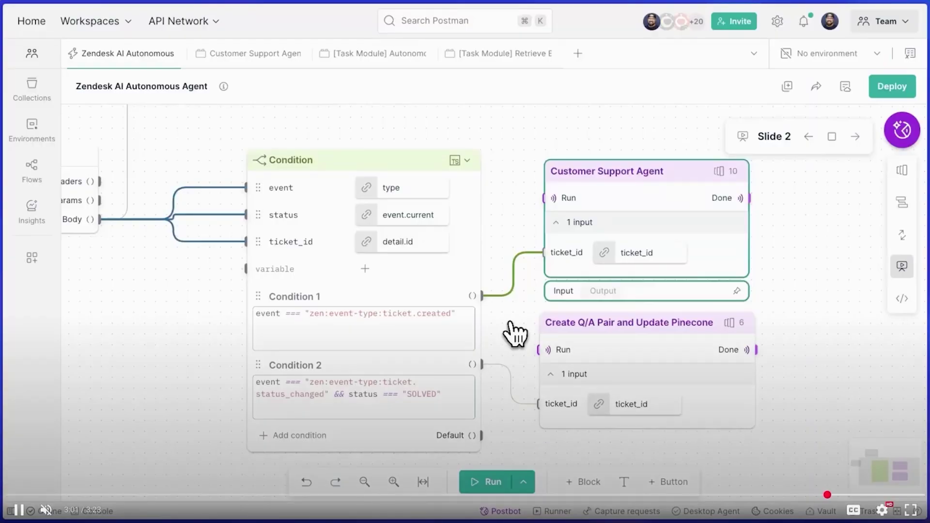
{"action": "scroll", "coordinate": [500, 363], "scroll_direction": "left", "scroll_amount": 2}
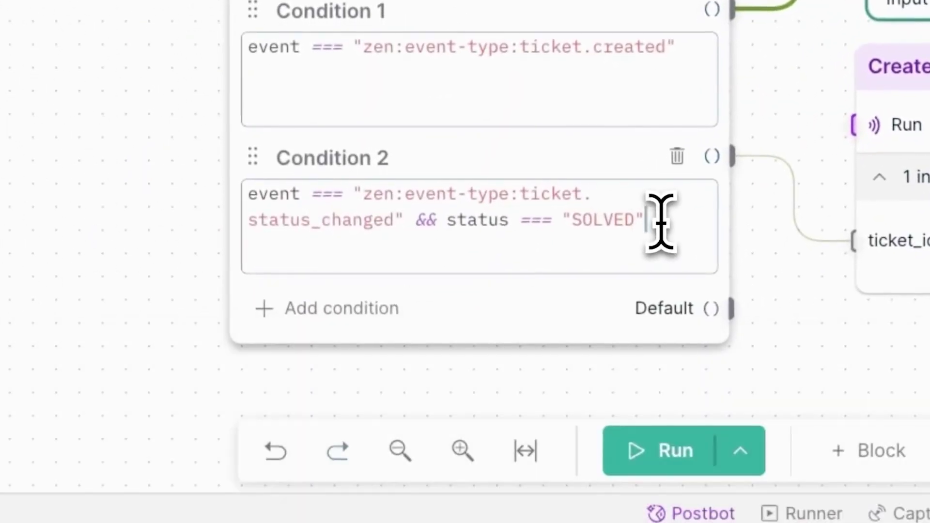
{"action": "left_click_drag", "start_coordinate": [660, 220], "coordinate": [239, 197]}
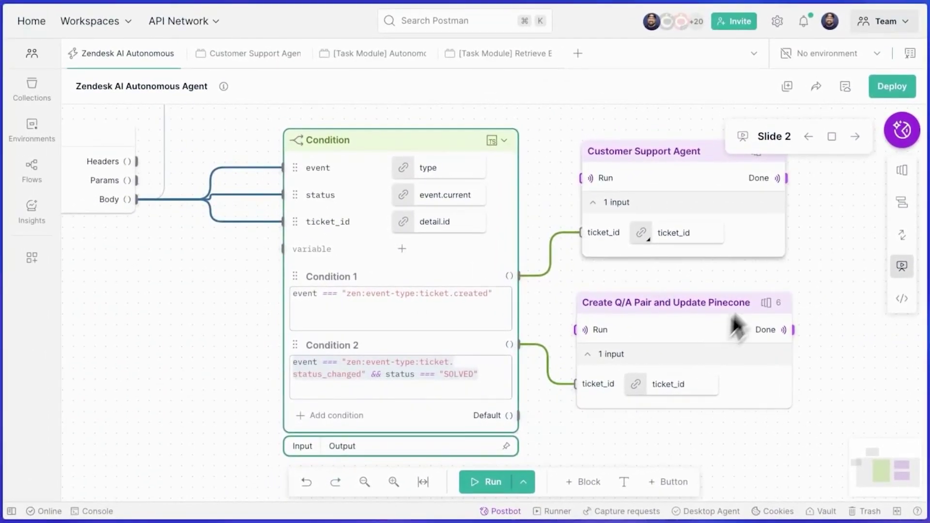
{"action": "scroll", "coordinate": [713, 275], "scroll_direction": "down", "scroll_amount": 3}
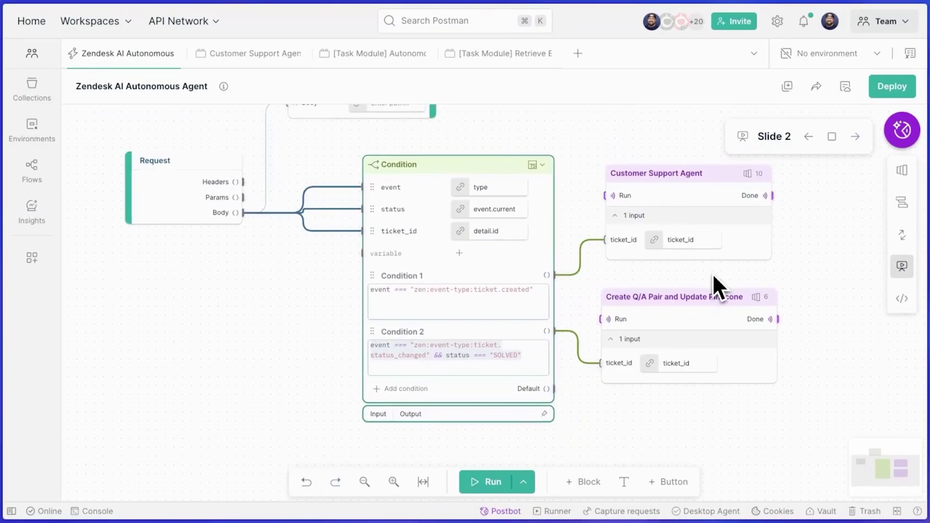